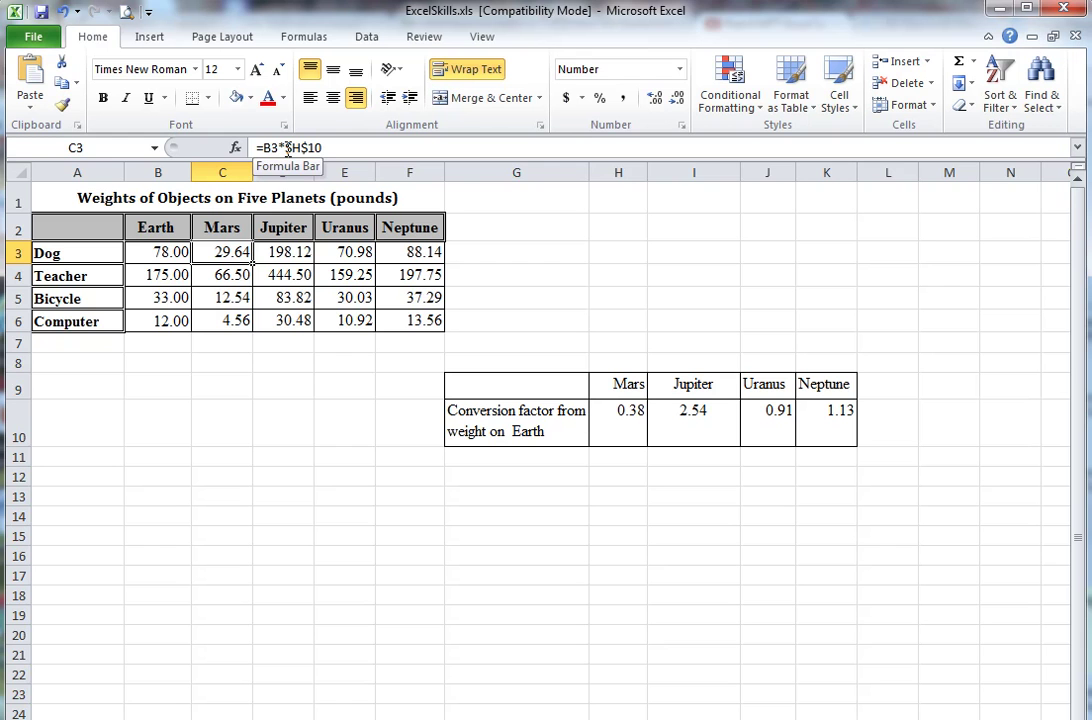
Step: Inspect the conversion formulas in several cells of the Mars, Jupiter, Uranus and Neptune columns
{"action": "left_click", "coordinate": [280, 273]}
{"action": "left_click", "coordinate": [329, 300]}
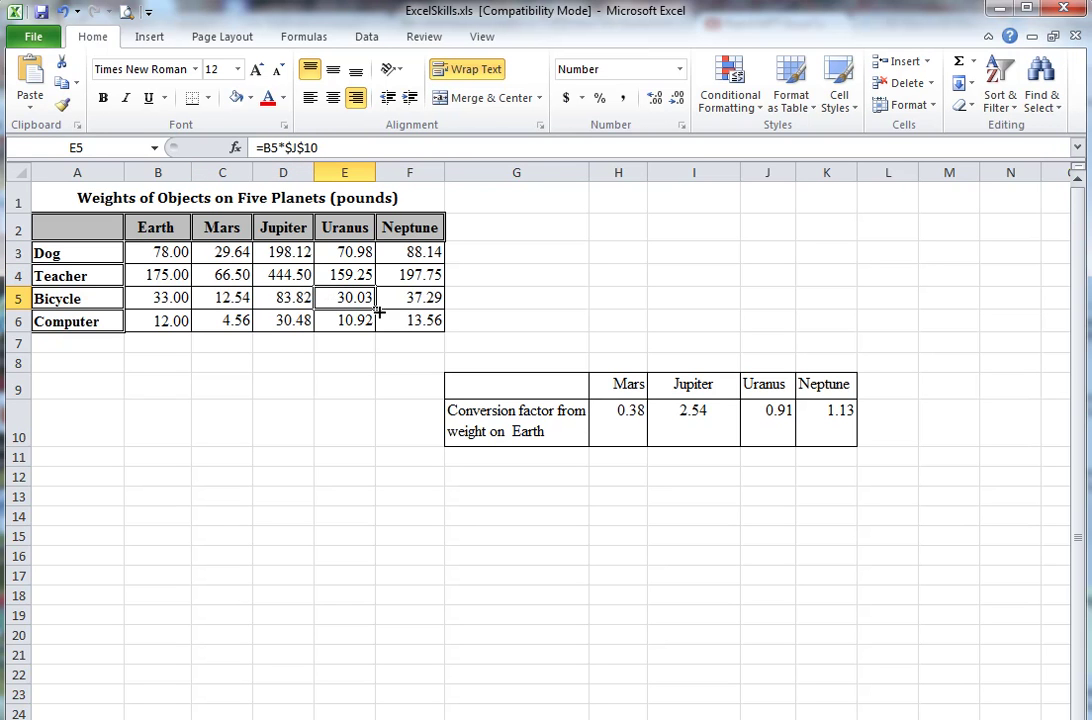
{"action": "left_click", "coordinate": [400, 297]}
{"action": "left_click", "coordinate": [410, 321]}
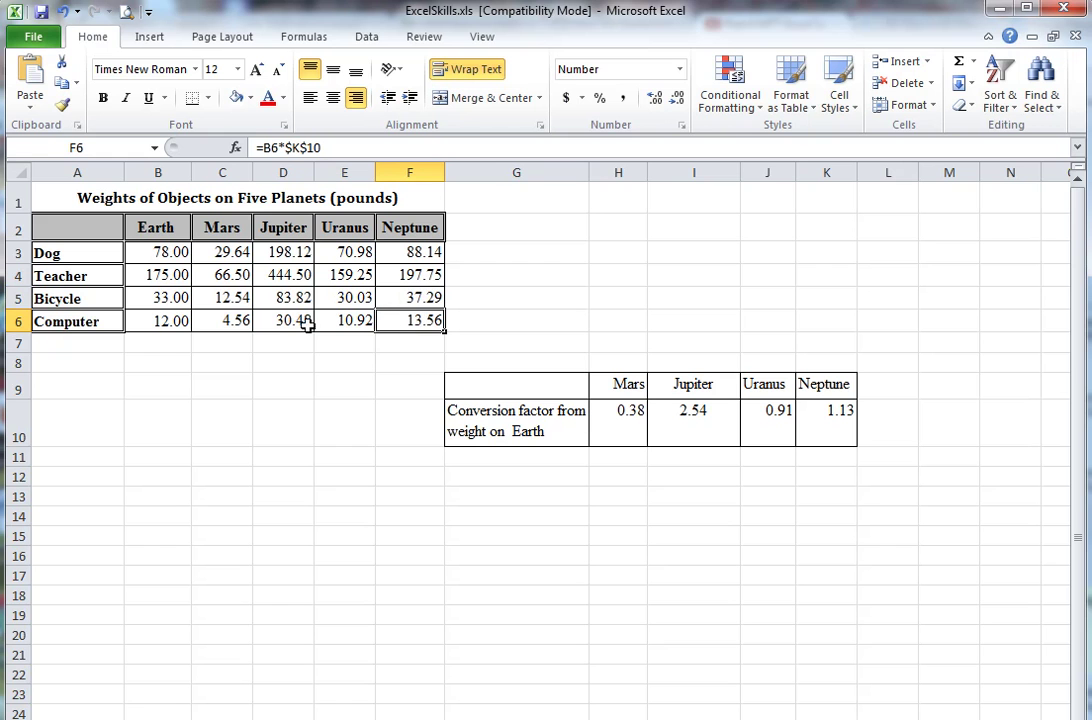
{"action": "left_click", "coordinate": [220, 274]}
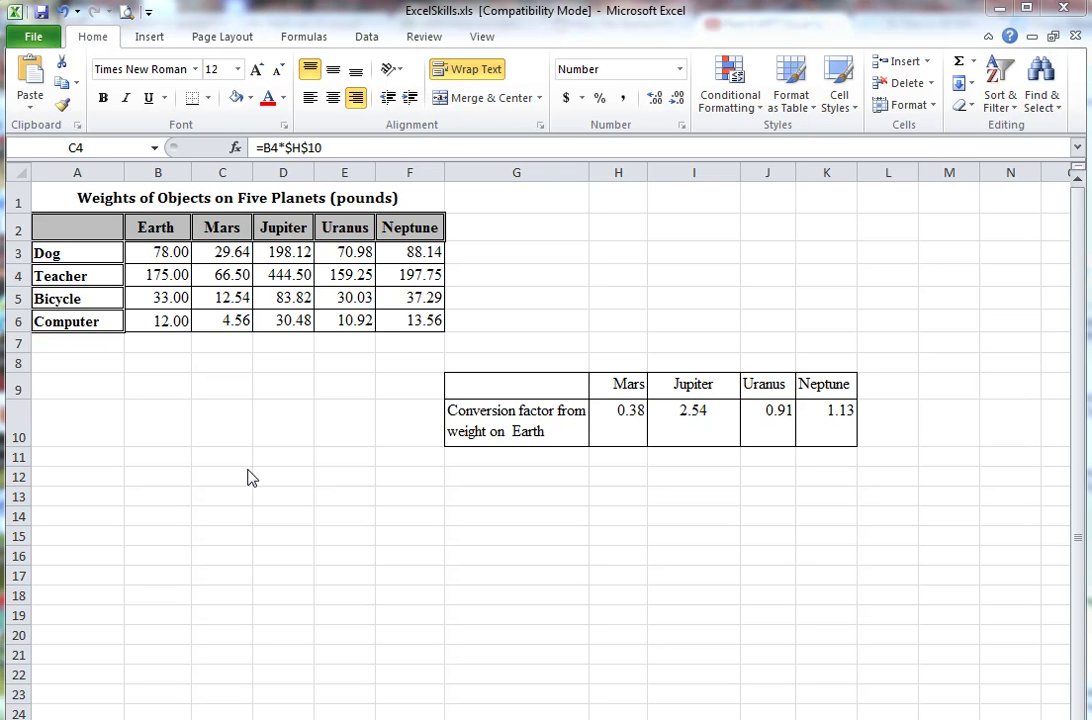
Step: Insert a 3-D clustered column chart from the planet header row A2:F2 and the Computer row A6:F6
{"action": "left_click", "coordinate": [94, 319]}
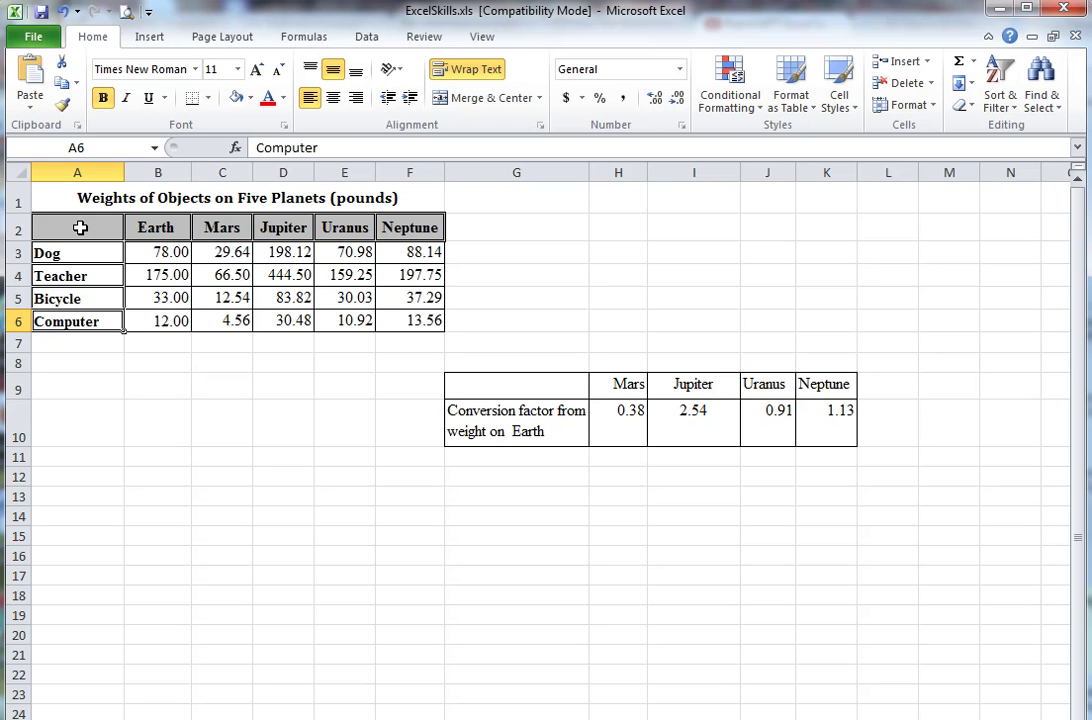
{"action": "left_click_drag", "start_coordinate": [70, 226], "coordinate": [396, 225]}
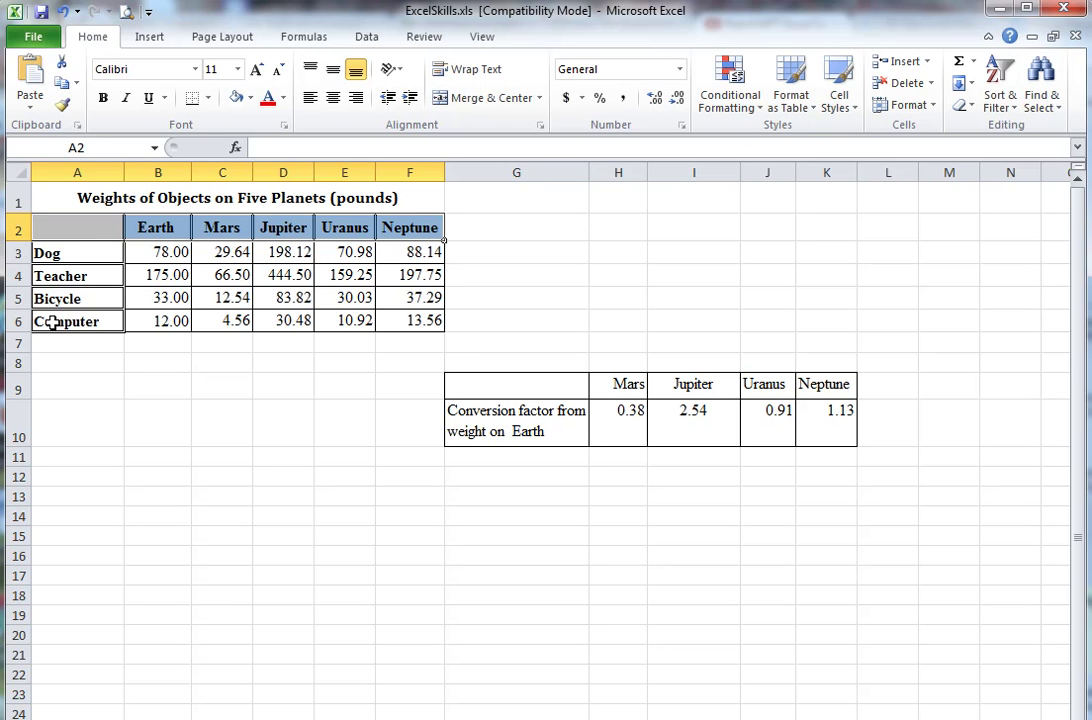
{"action": "left_click_drag", "start_coordinate": [52, 321], "coordinate": [397, 326]}
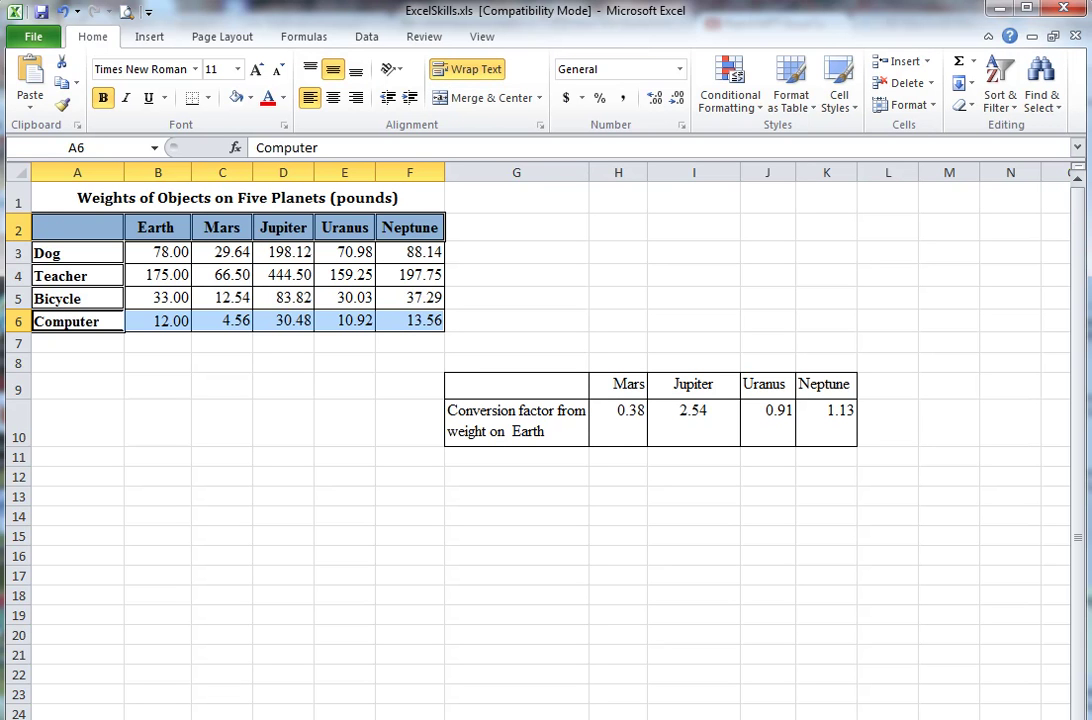
{"action": "left_click", "coordinate": [148, 38]}
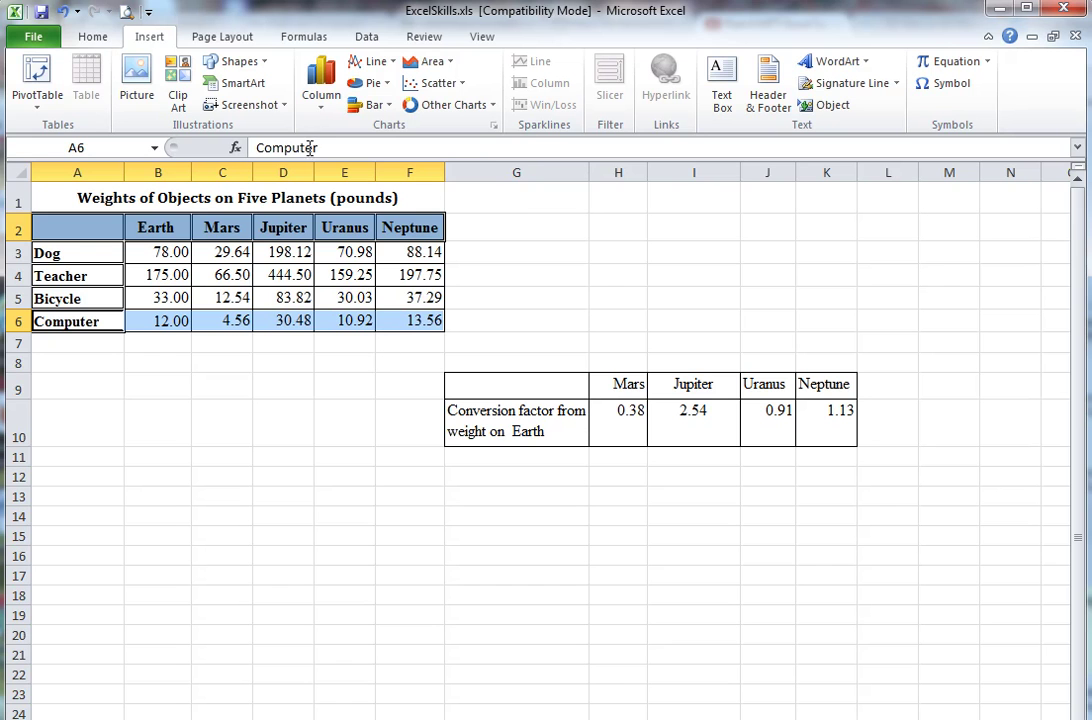
{"action": "left_click", "coordinate": [323, 112]}
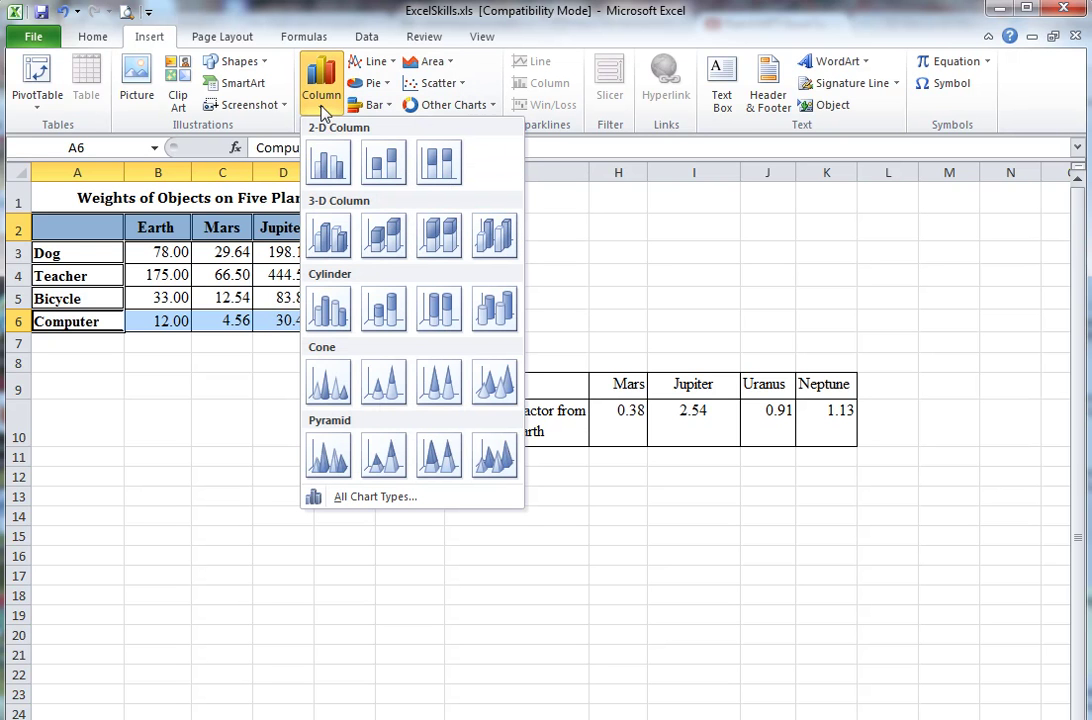
{"action": "left_click", "coordinate": [330, 243]}
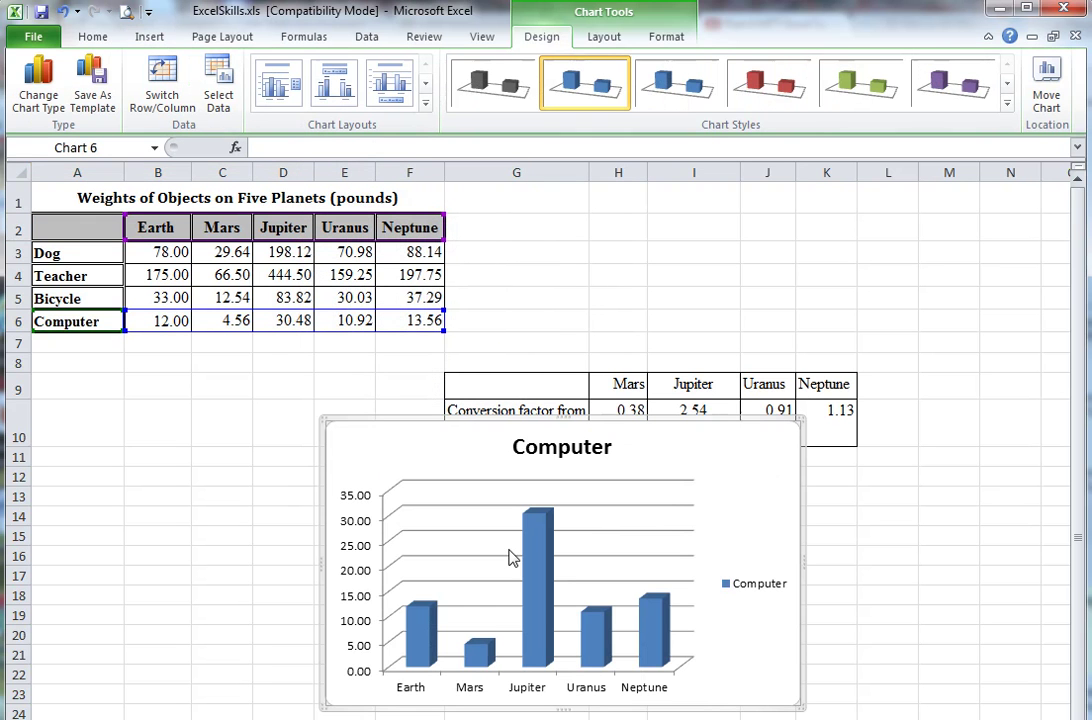
Step: Move the chart up the sheet and apply the layout with a chart title, both axis titles and a legend at the side
{"action": "left_click_drag", "start_coordinate": [670, 452], "coordinate": [665, 324]}
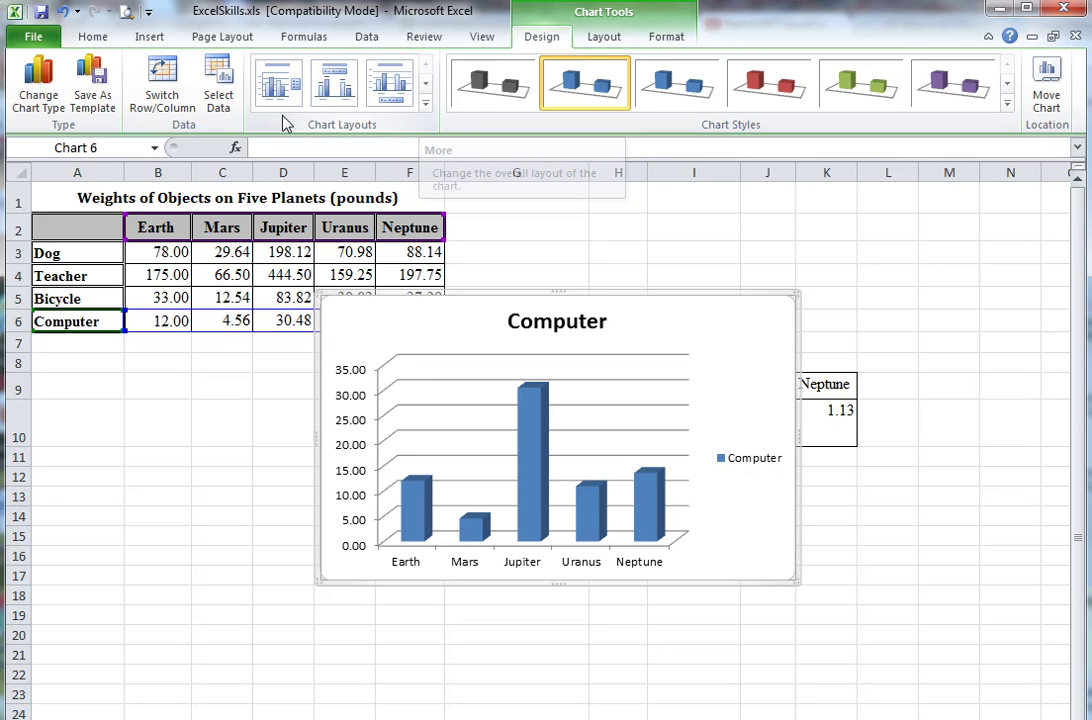
{"action": "left_click", "coordinate": [426, 108]}
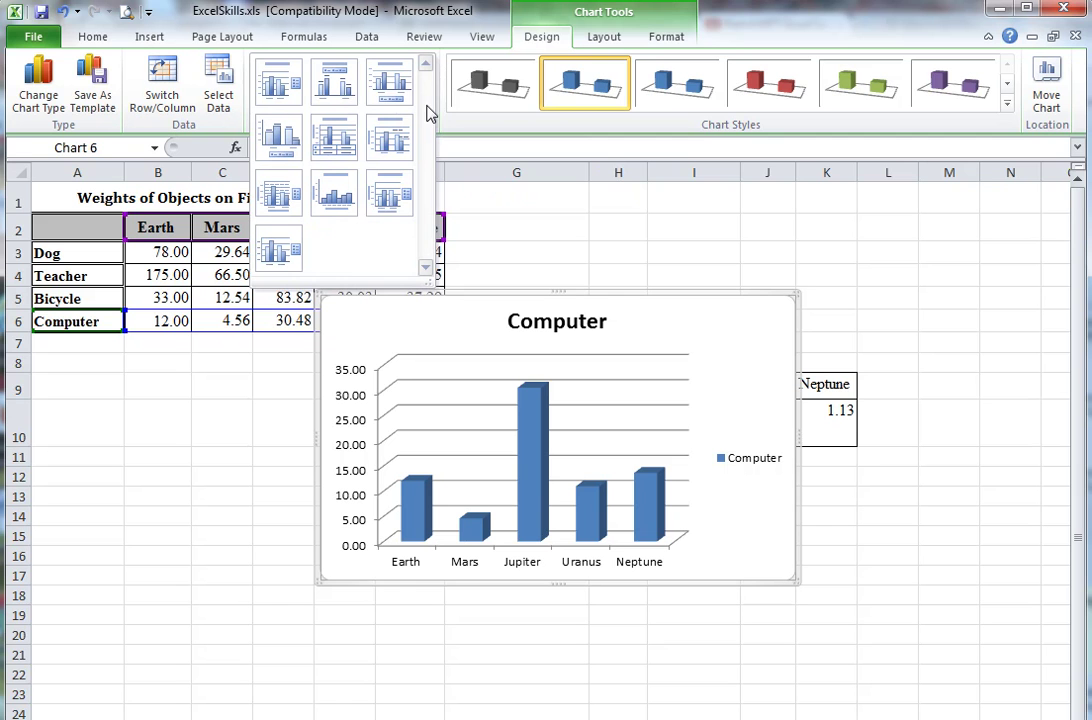
{"action": "left_click", "coordinate": [390, 197]}
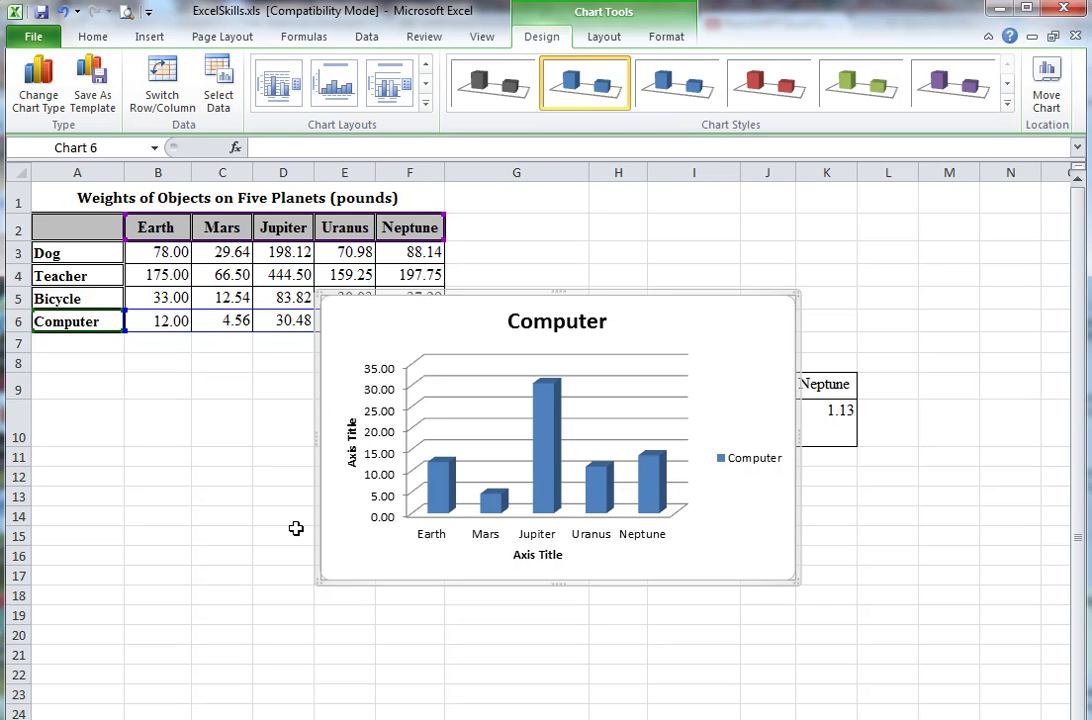
Step: Change the chart title to "Weight of Computer on Five Planets"
{"action": "double_click", "coordinate": [537, 330]}
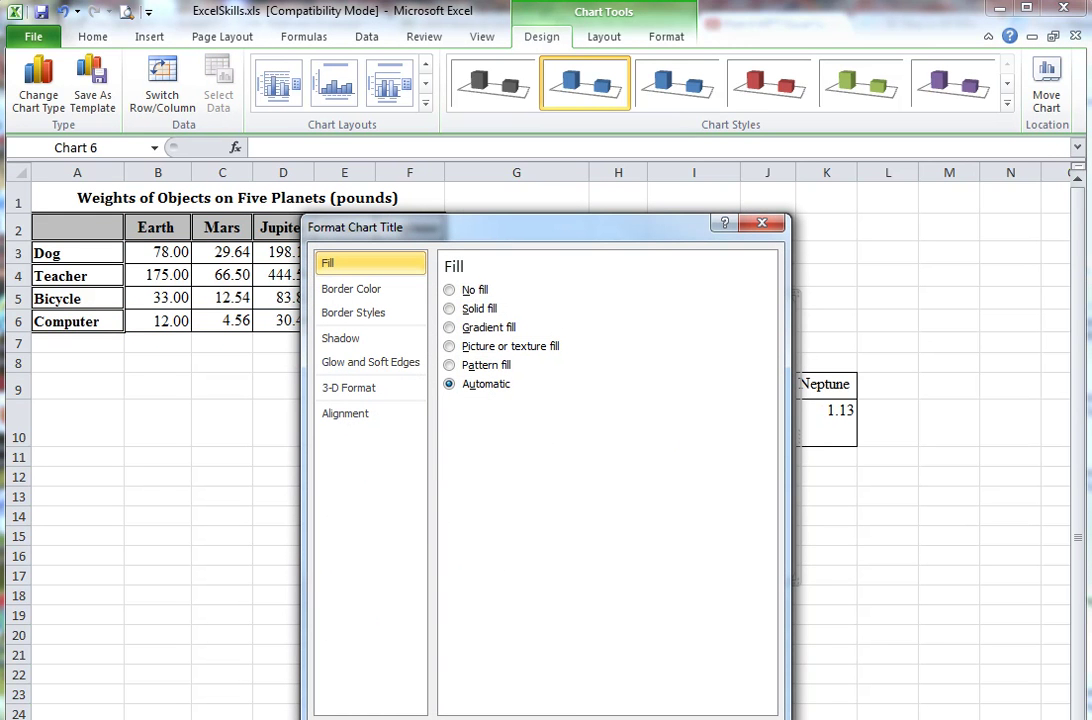
{"action": "key", "text": "Escape"}
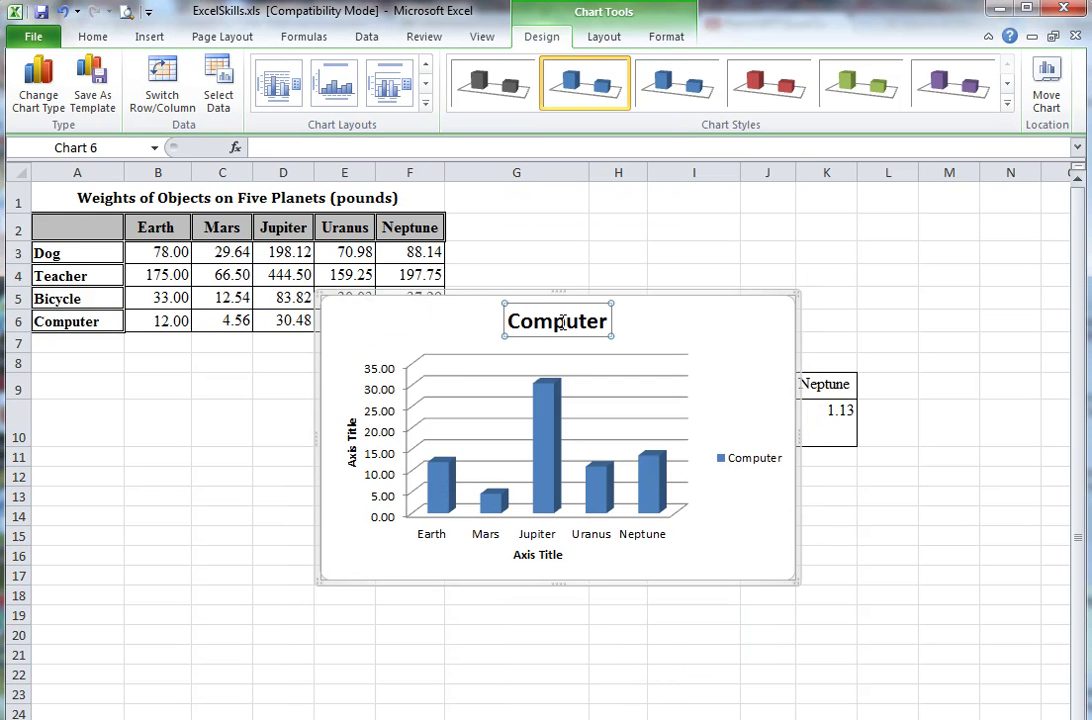
{"action": "left_click", "coordinate": [563, 321]}
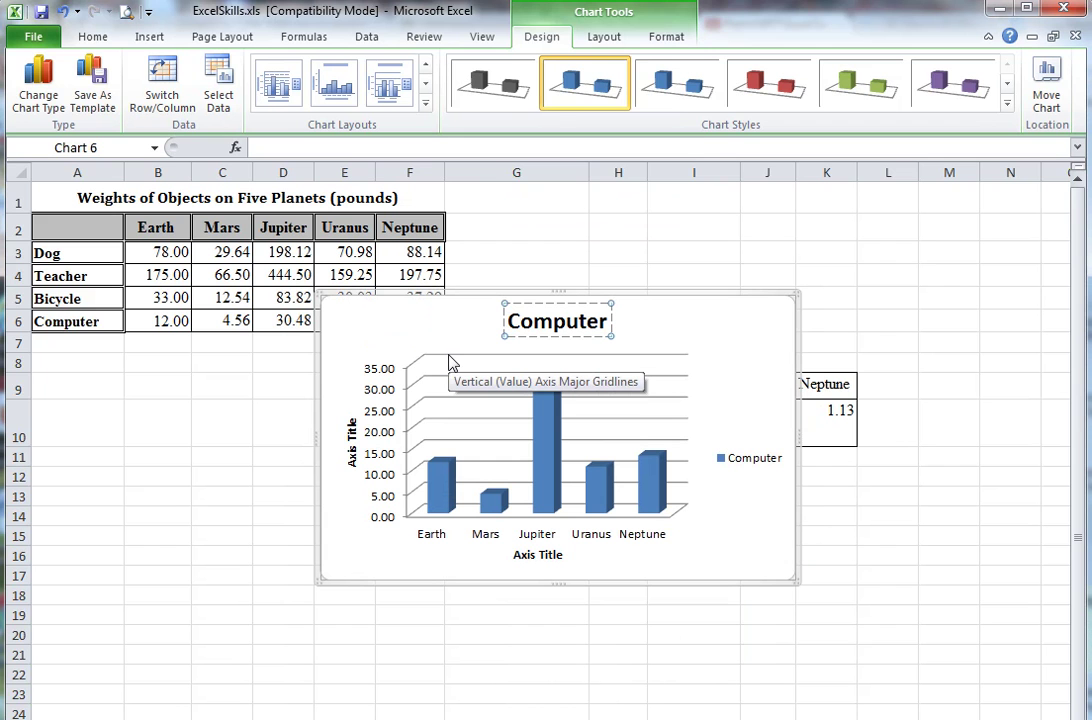
{"action": "key", "text": "Left"}
{"action": "key", "text": "Left"}
{"action": "key", "text": "Left"}
{"action": "type", "text": "W"}
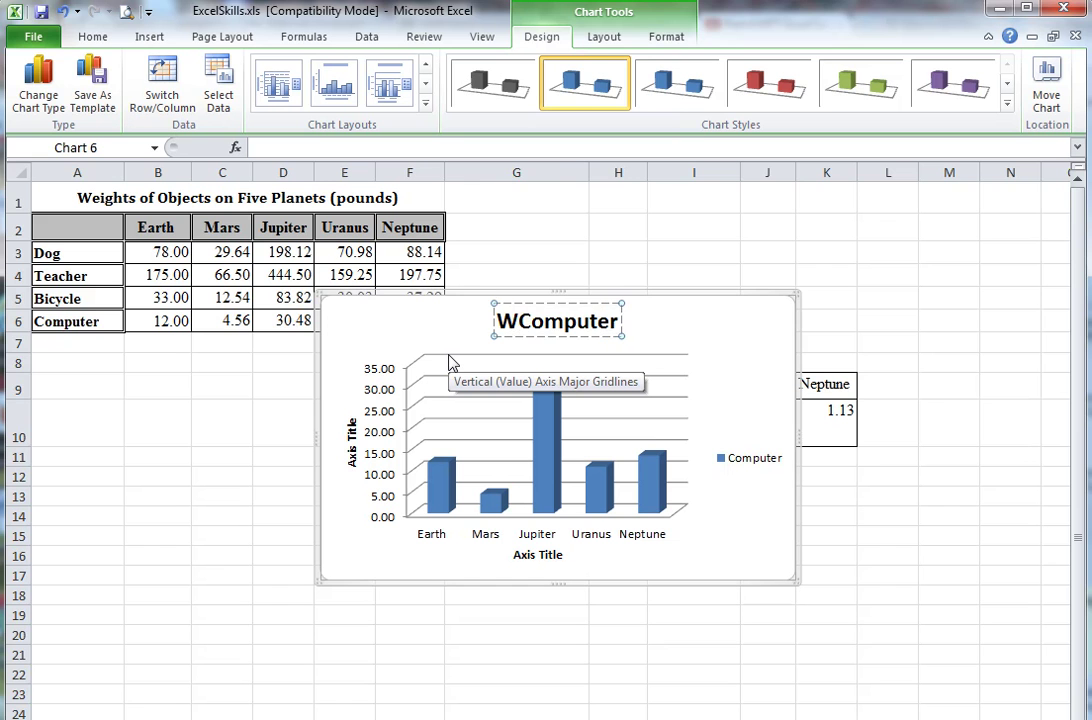
{"action": "type", "text": "eight of"}
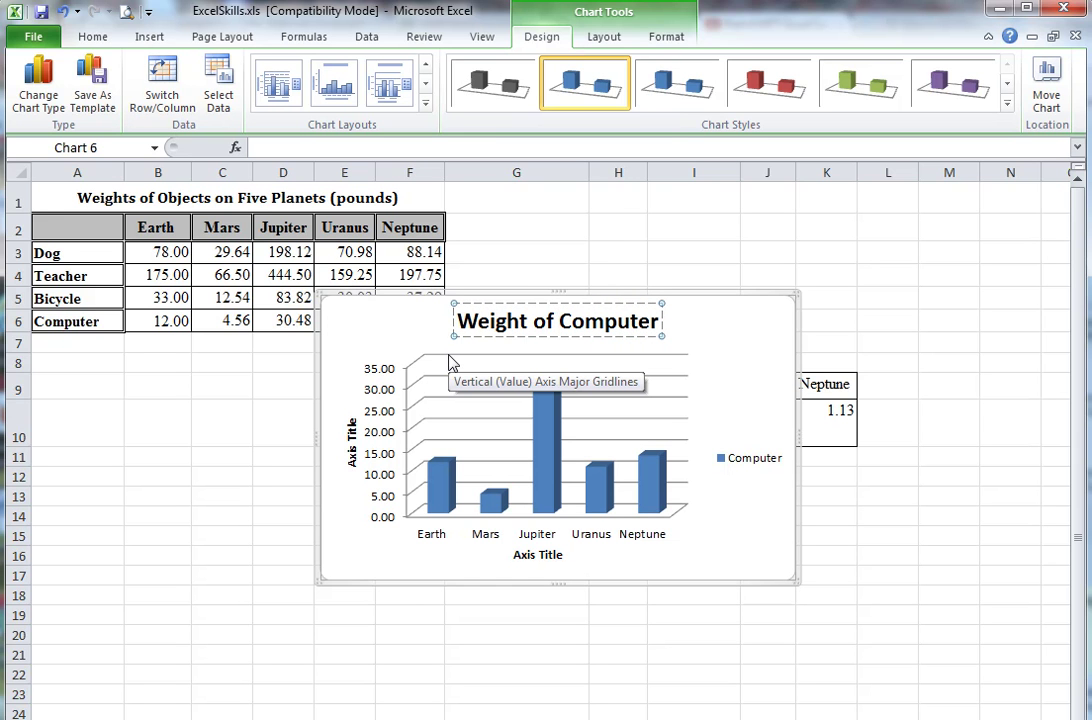
{"action": "left_click", "coordinate": [655, 320]}
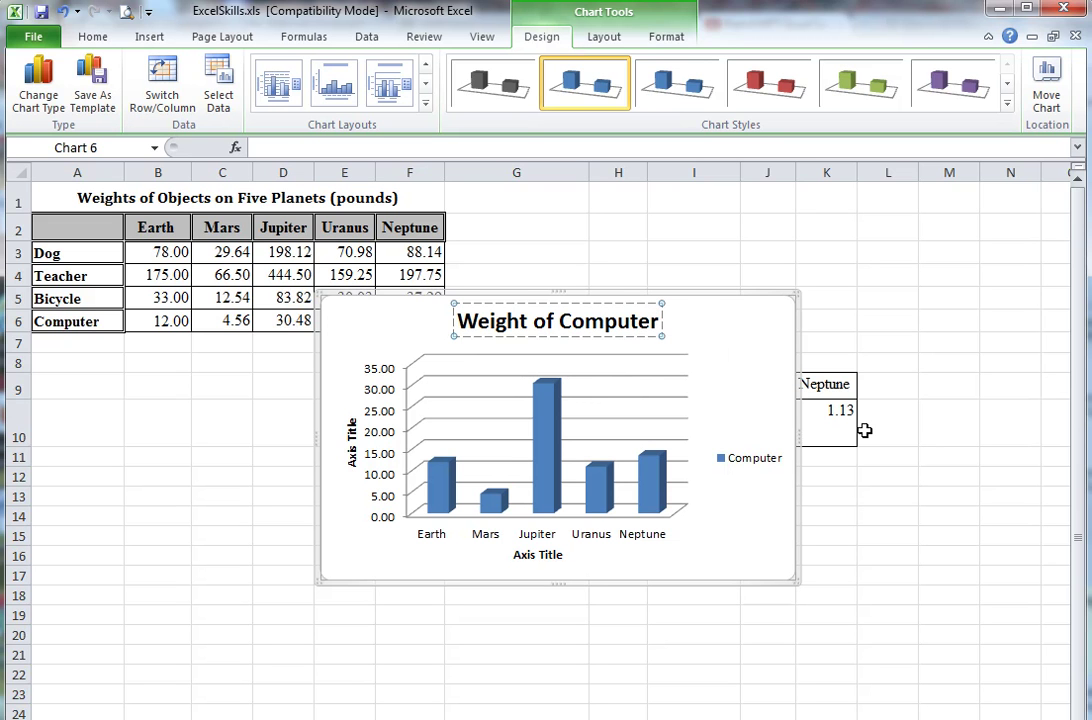
{"action": "type", "text": "on Five"}
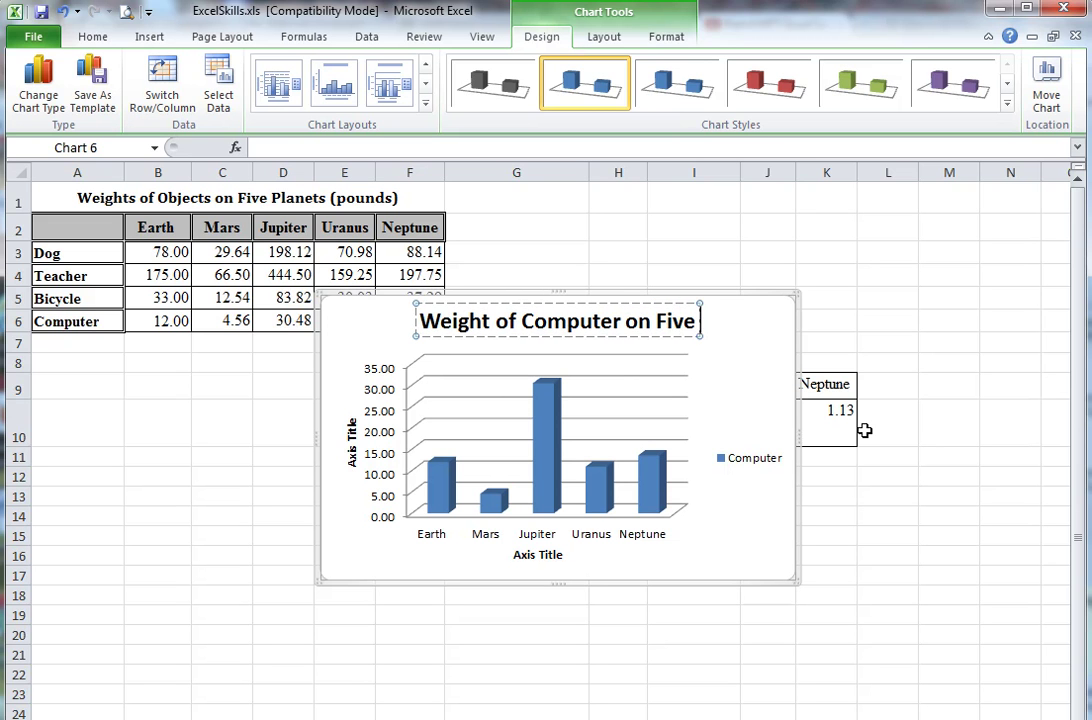
{"action": "type", "text": " Planets"}
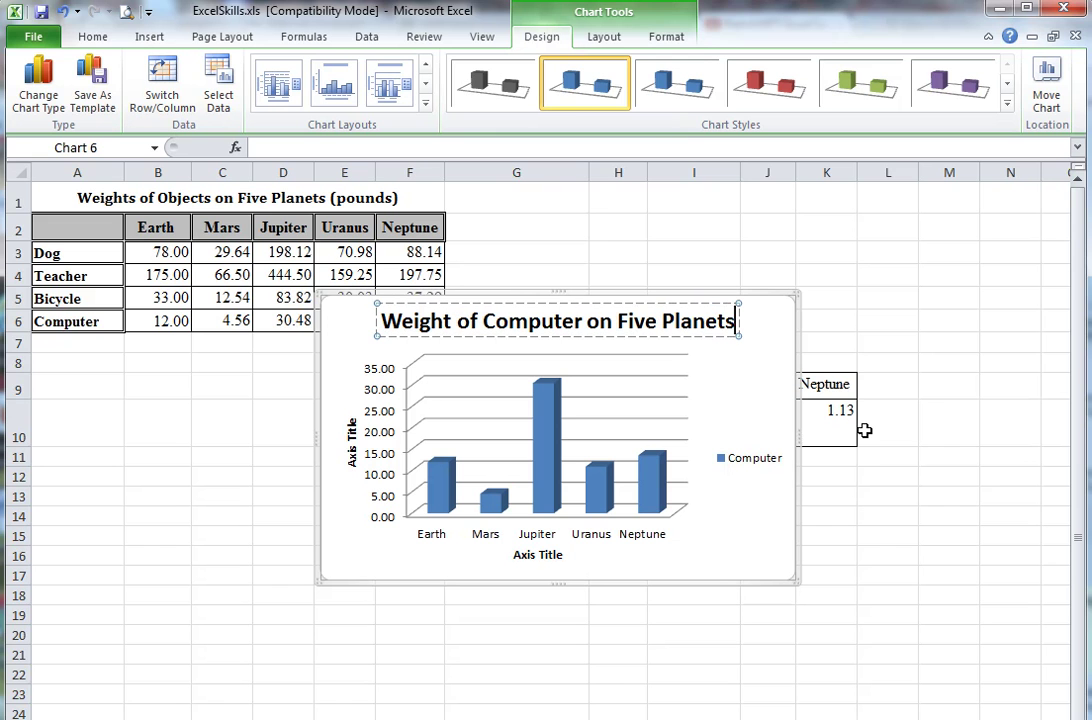
Step: Replace the vertical axis title with "Pounds"
{"action": "mouse_move", "coordinate": [487, 506]}
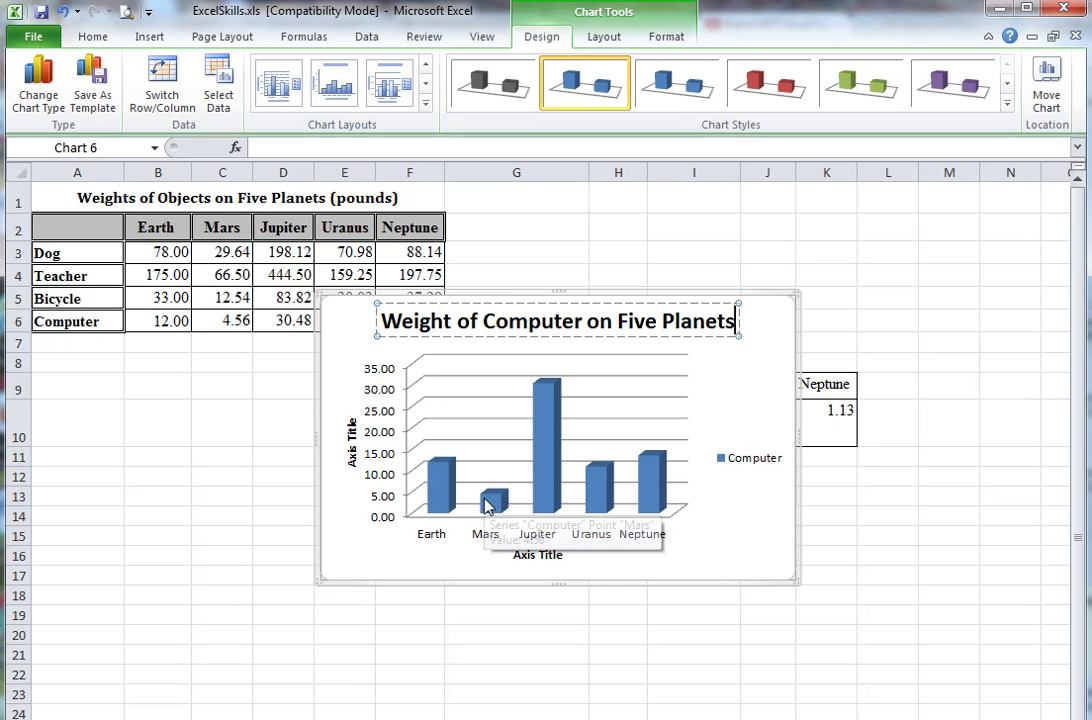
{"action": "left_click", "coordinate": [352, 442]}
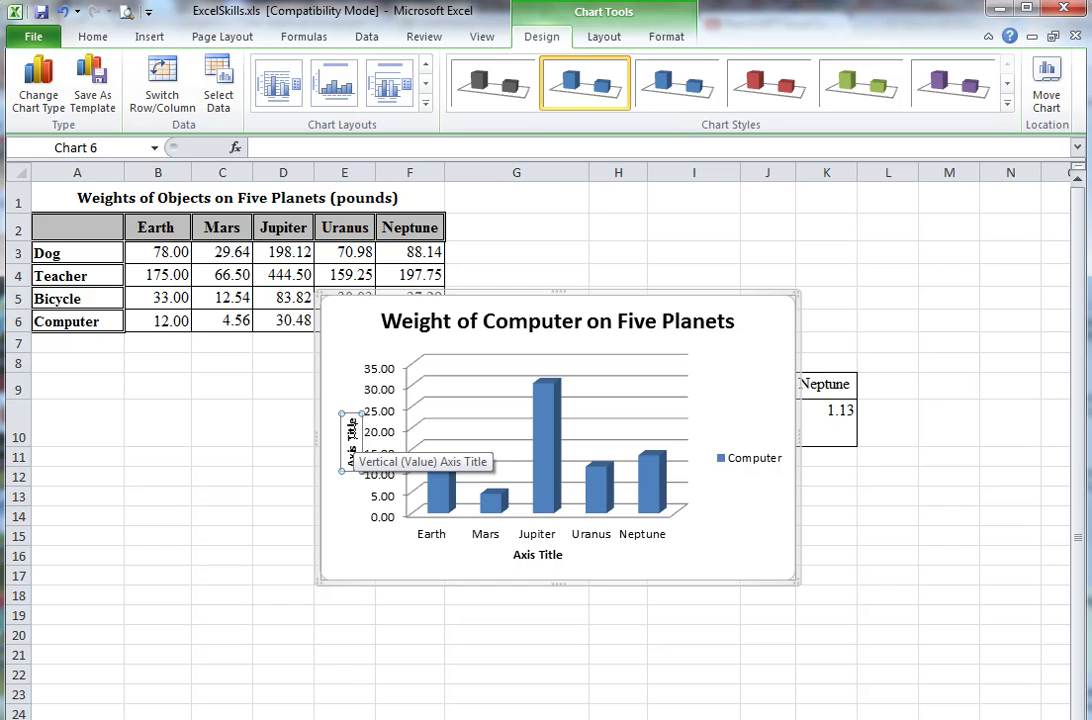
{"action": "left_click", "coordinate": [353, 457]}
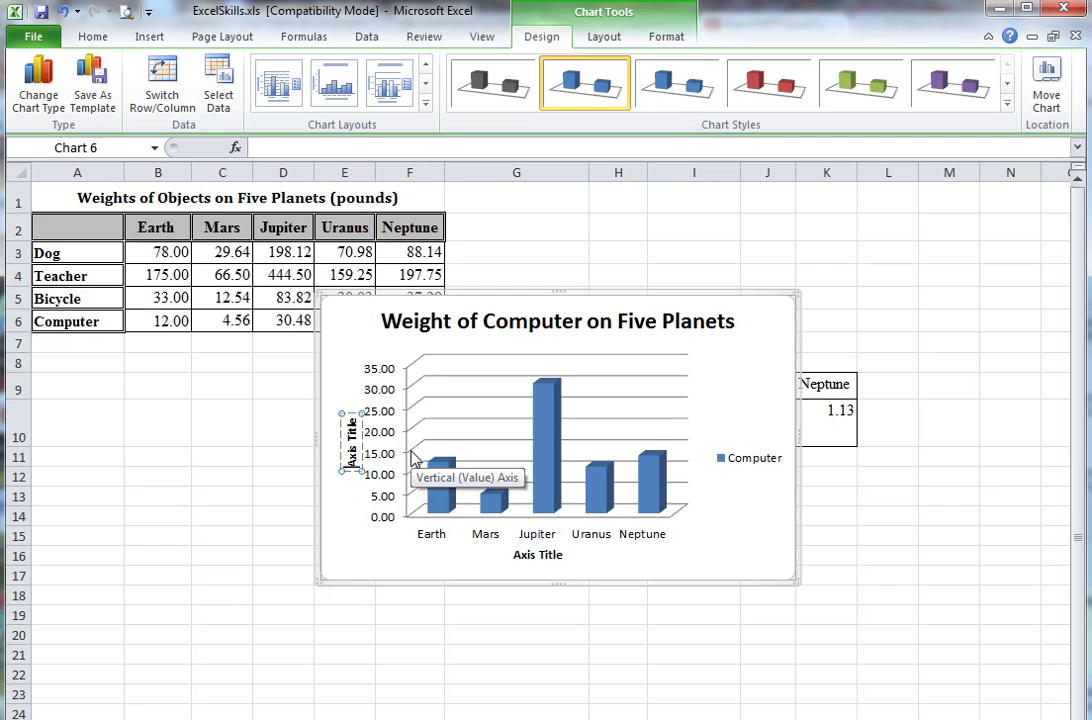
{"action": "type", "text": "P"}
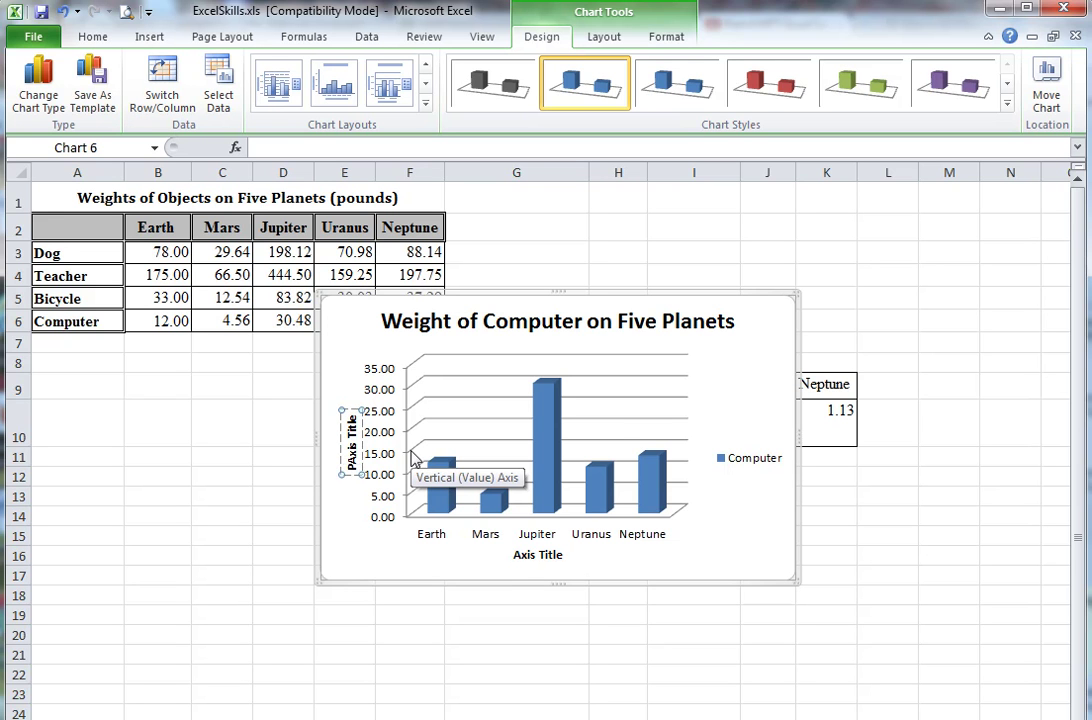
{"action": "type", "text": "ounds"}
{"action": "key", "text": "Delete"}
{"action": "key", "text": "Delete"}
{"action": "key", "text": "Delete"}
{"action": "key", "text": "Delete"}
{"action": "key", "text": "Delete"}
{"action": "key", "text": "Delete"}
{"action": "key", "text": "Delete"}
{"action": "key", "text": "Delete"}
{"action": "key", "text": "Delete"}
{"action": "key", "text": "Delete"}
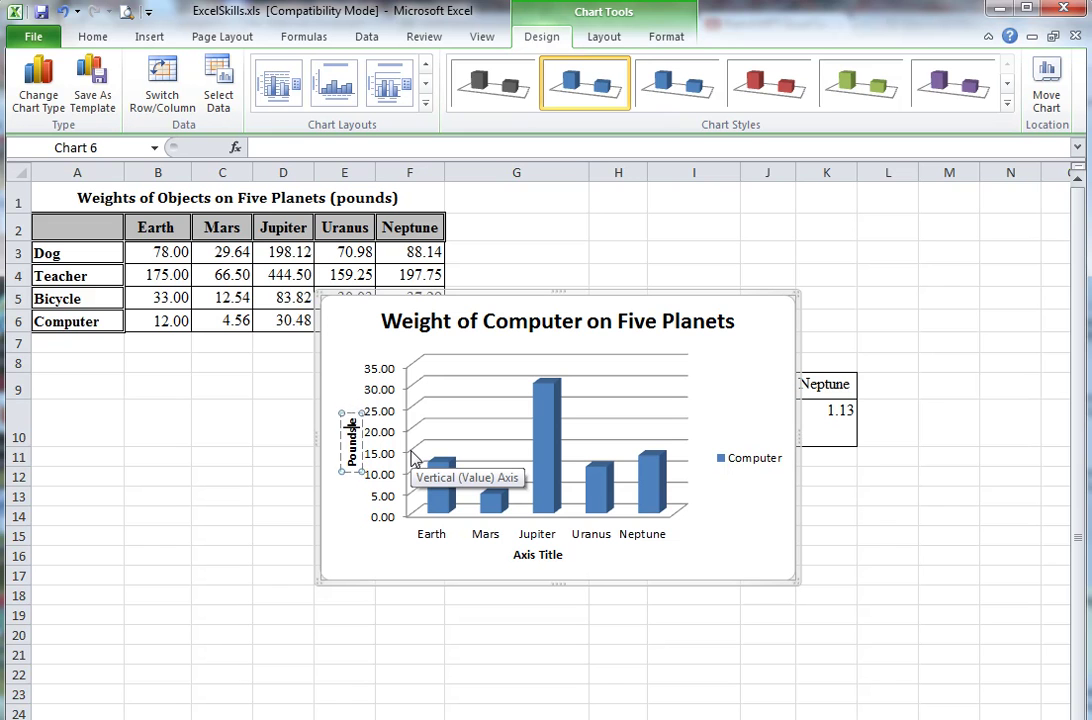
Step: Replace the horizontal axis title with "Planets" and deselect the chart
{"action": "left_click", "coordinate": [521, 555]}
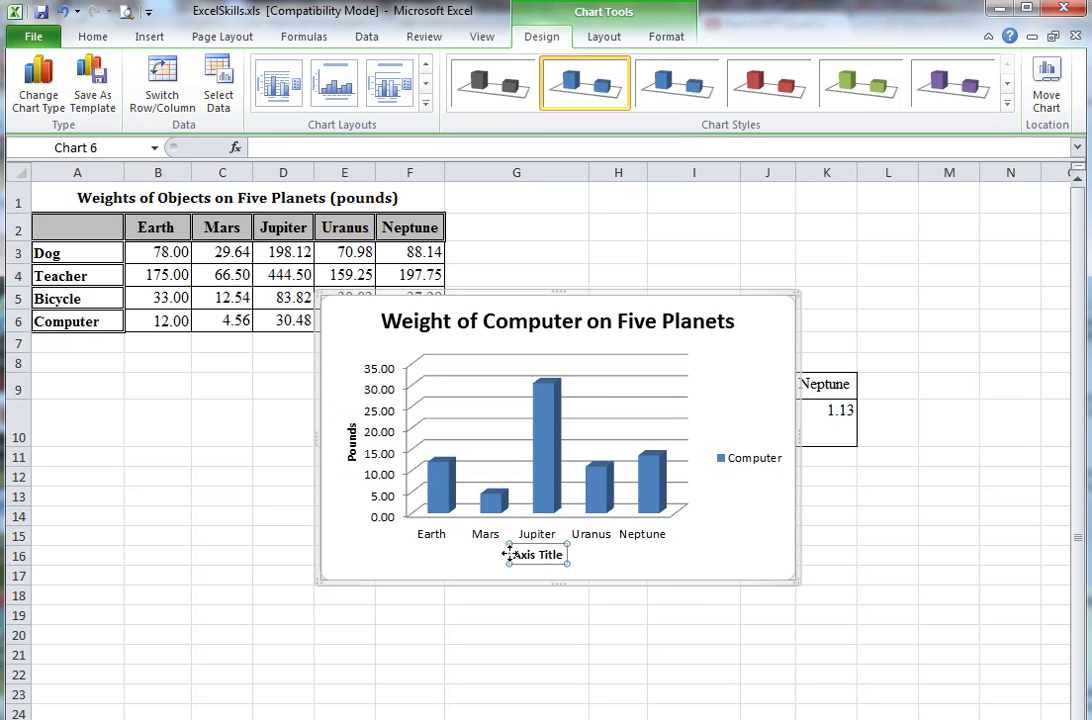
{"action": "left_click_drag", "start_coordinate": [514, 555], "coordinate": [563, 555]}
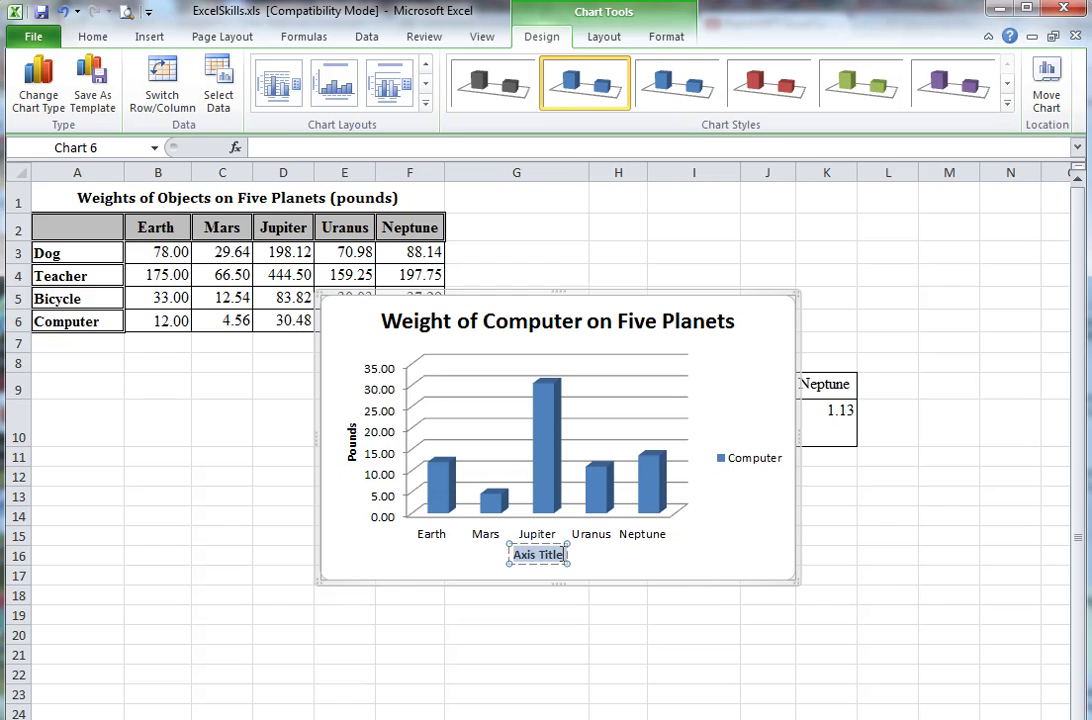
{"action": "type", "text": "lanets"}
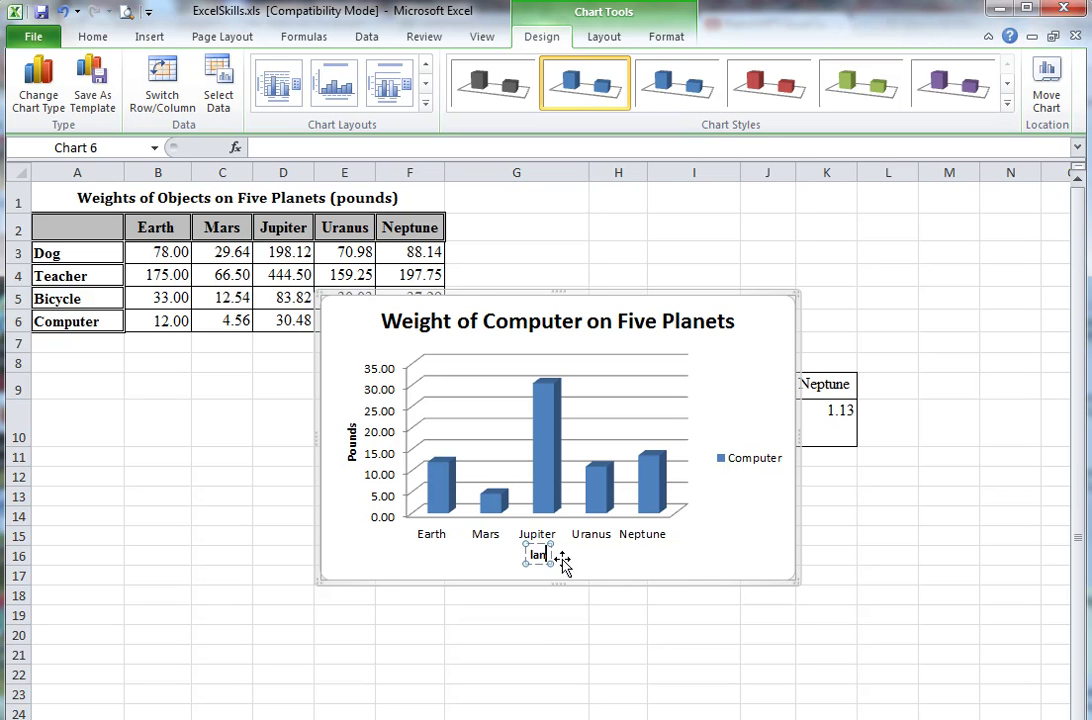
{"action": "key", "text": "BackSpace"}
{"action": "key", "text": "BackSpace"}
{"action": "key", "text": "BackSpace"}
{"action": "key", "text": "BackSpace"}
{"action": "key", "text": "BackSpace"}
{"action": "key", "text": "BackSpace"}
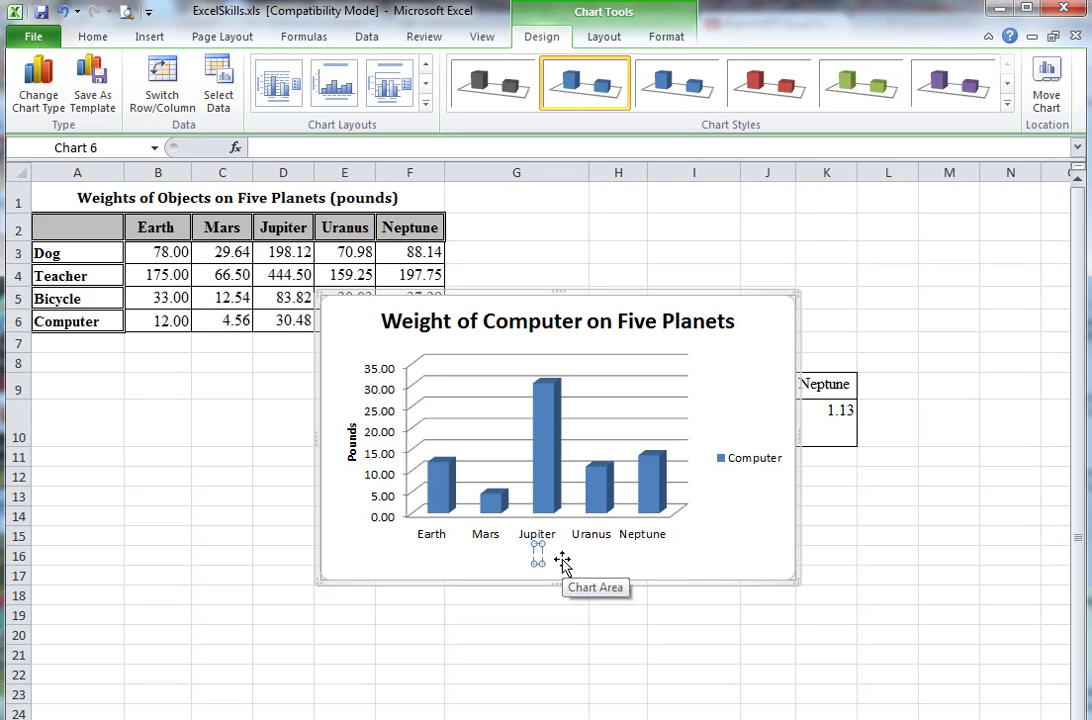
{"action": "type", "text": "lanets"}
{"action": "key", "text": "Left"}
{"action": "key", "text": "Left"}
{"action": "key", "text": "Left"}
{"action": "key", "text": "Left"}
{"action": "key", "text": "Left"}
{"action": "key", "text": "Left"}
{"action": "type", "text": "P"}
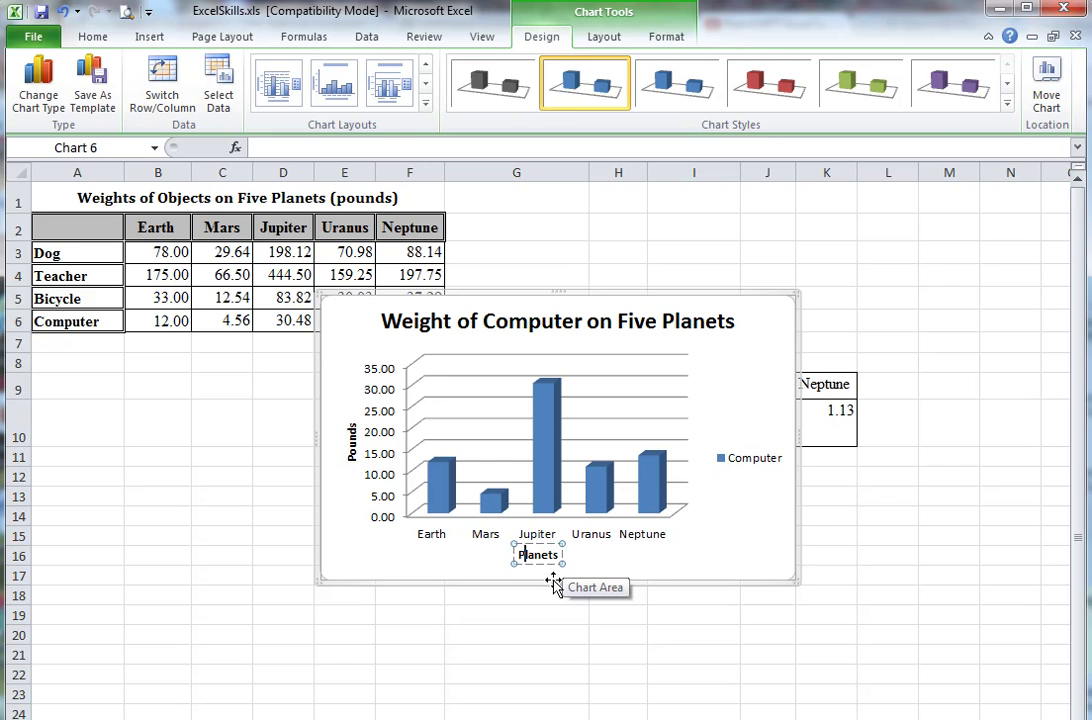
{"action": "left_click", "coordinate": [552, 594]}
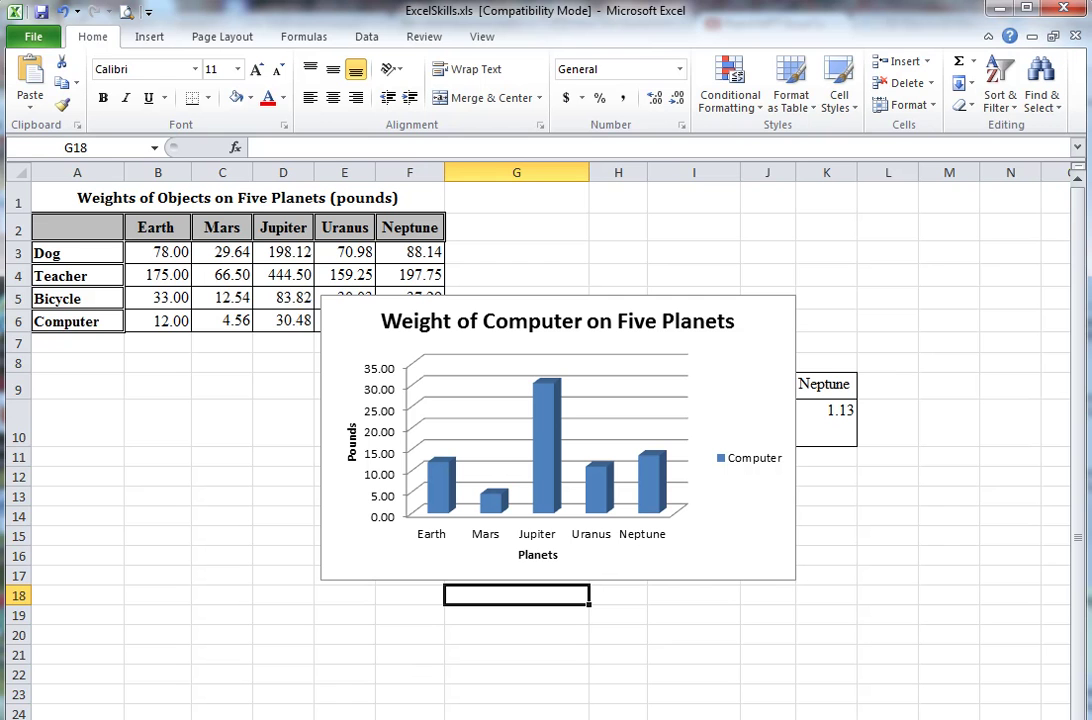
Step: Move the chart to a new sheet named "Weight of Computer" and switch to the data sheet and back to the chart
{"action": "left_click", "coordinate": [762, 336]}
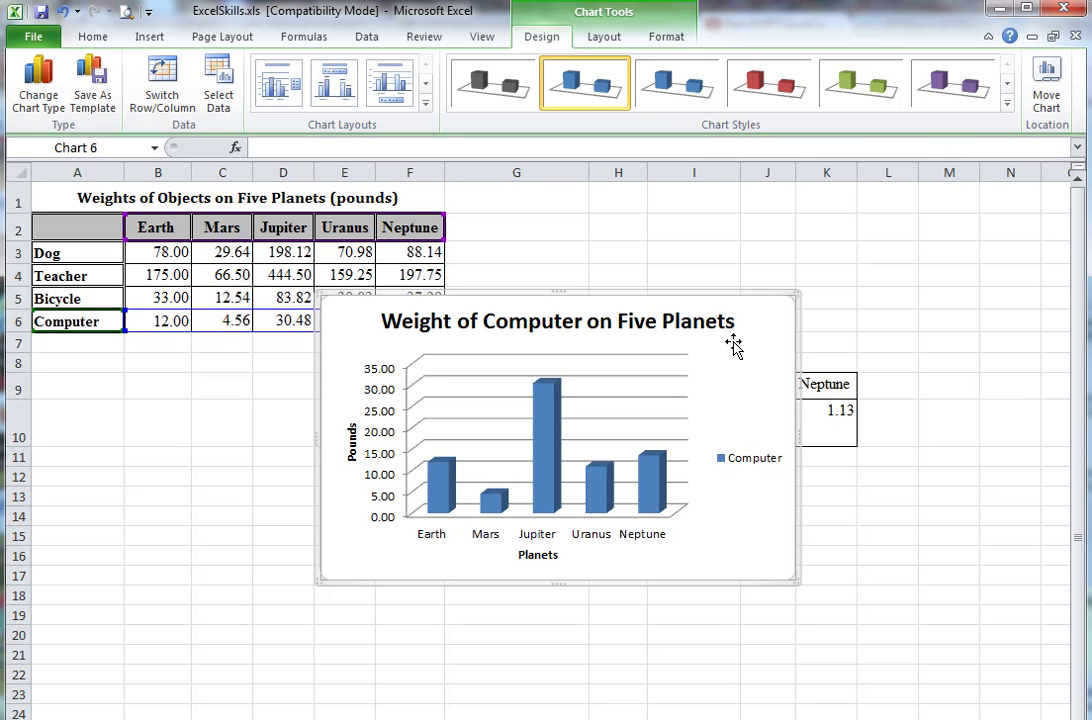
{"action": "right_click", "coordinate": [734, 345]}
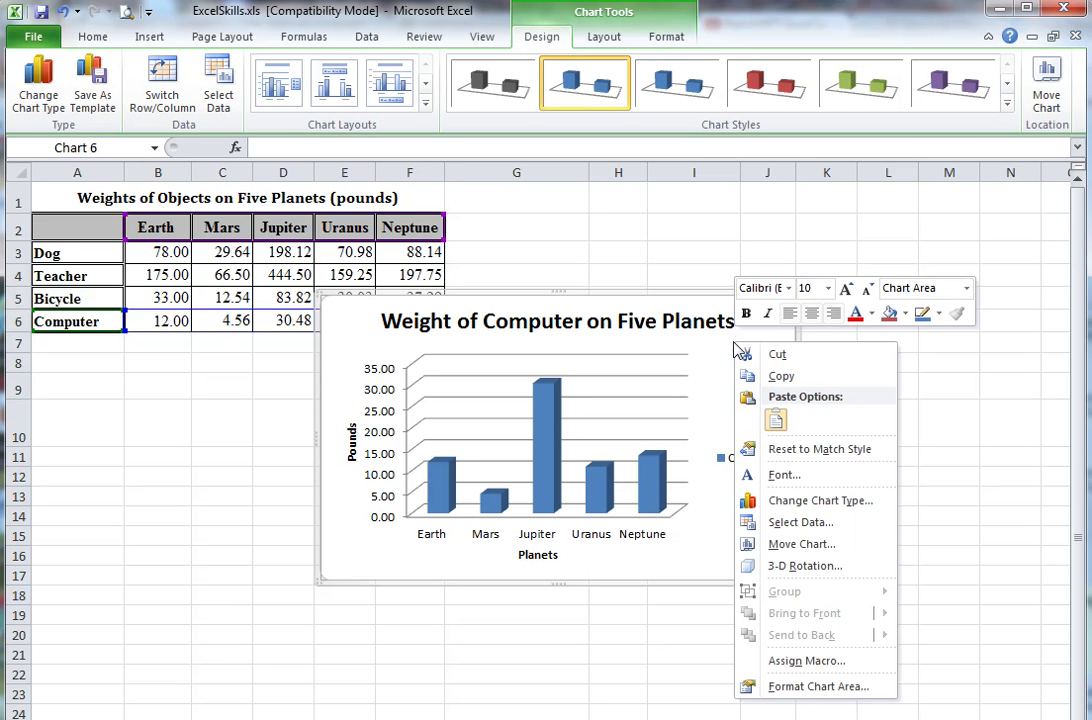
{"action": "left_click", "coordinate": [826, 550]}
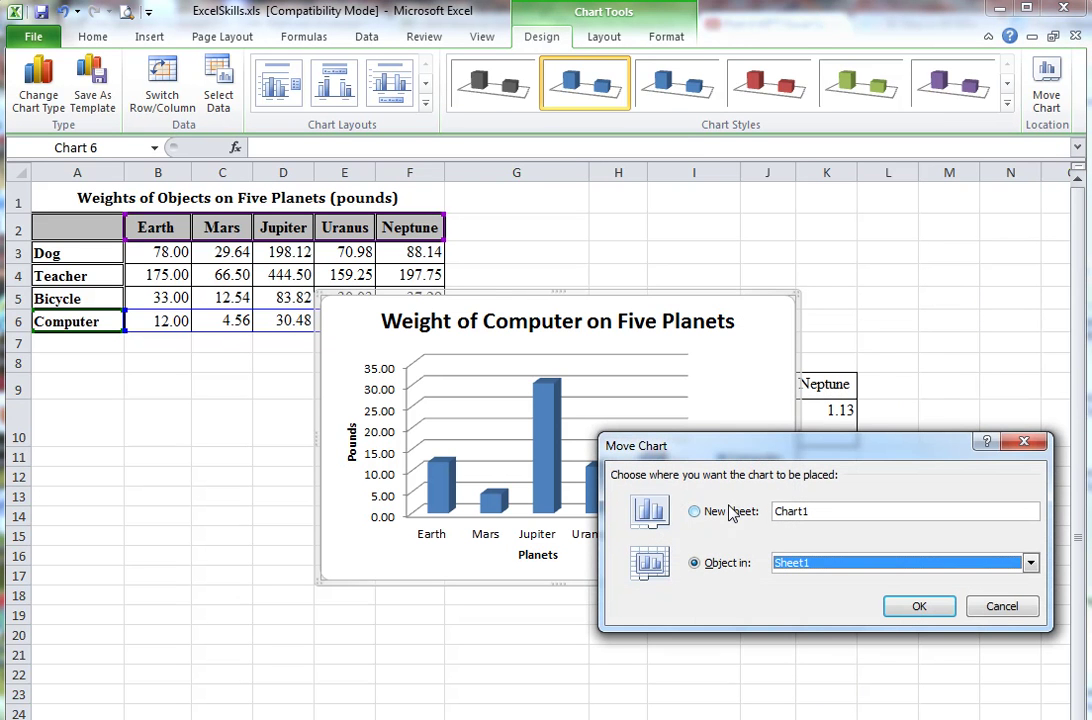
{"action": "left_click", "coordinate": [694, 511]}
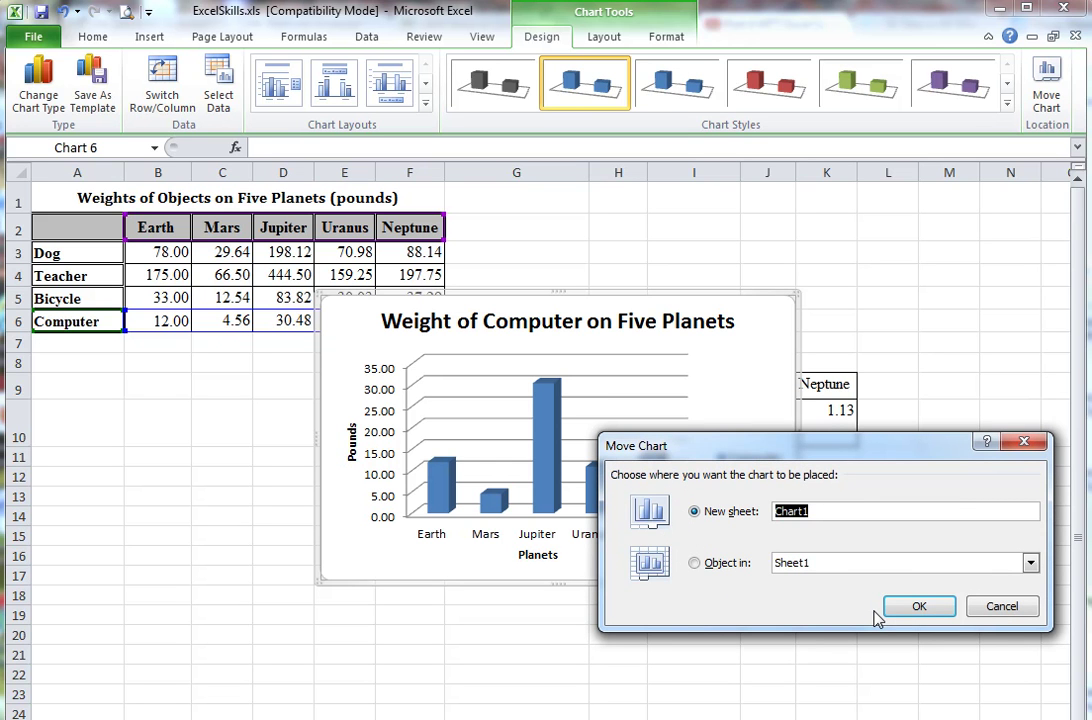
{"action": "type", "text": "Weight of Computer"}
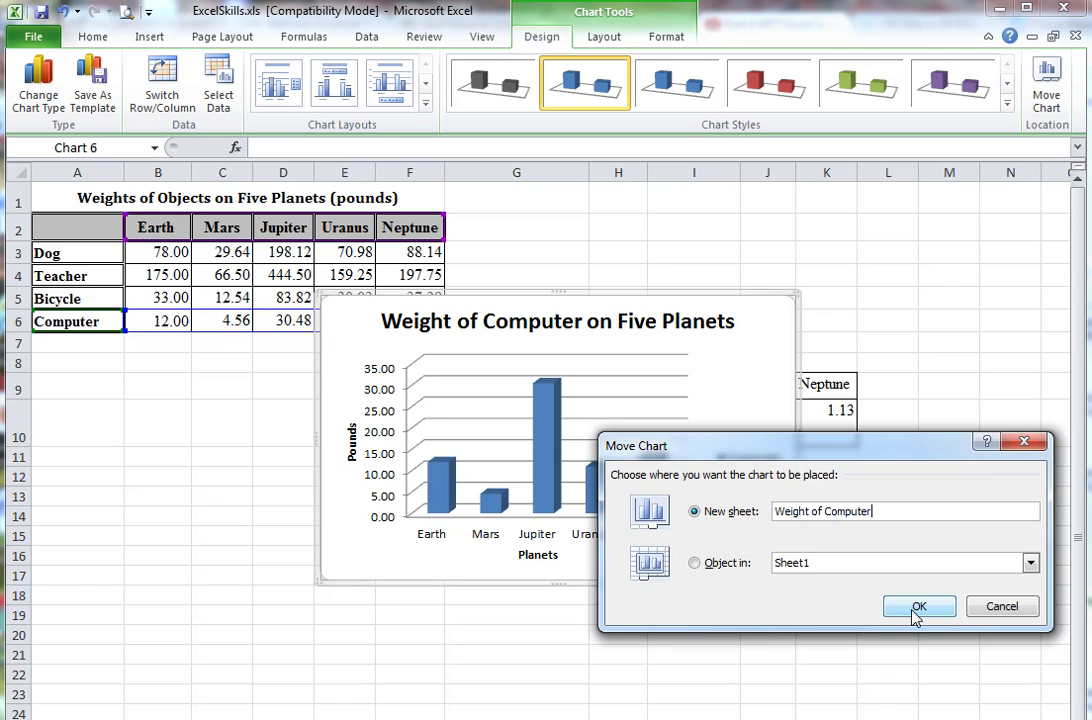
{"action": "left_click", "coordinate": [917, 610]}
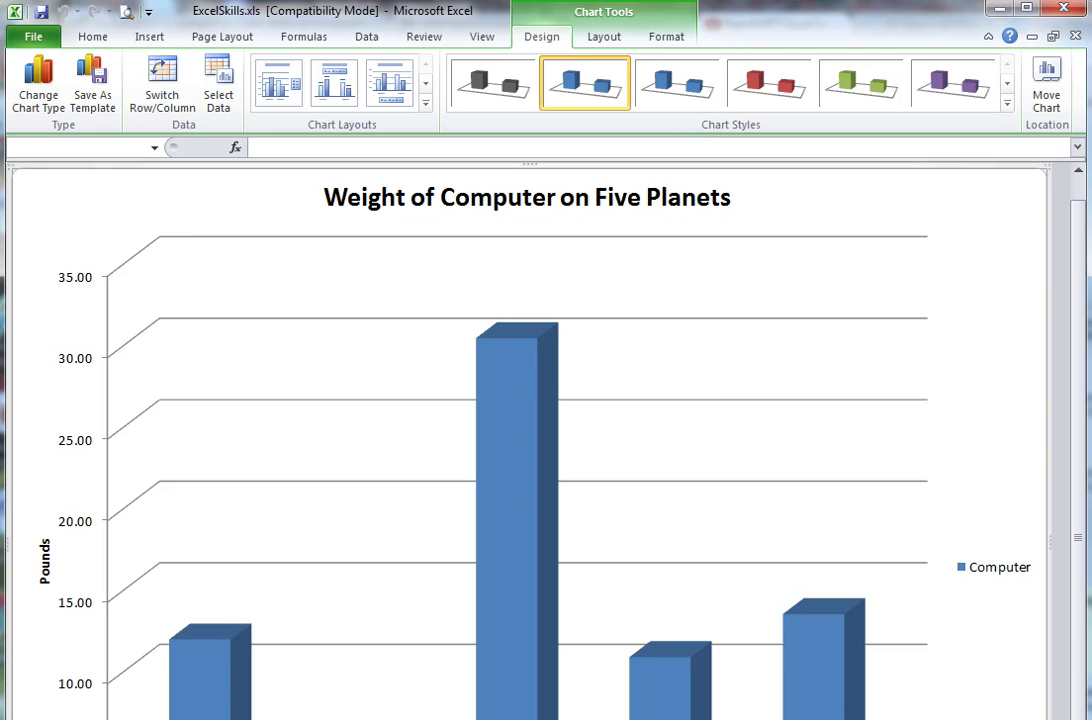
{"action": "left_click", "coordinate": [320, 718]}
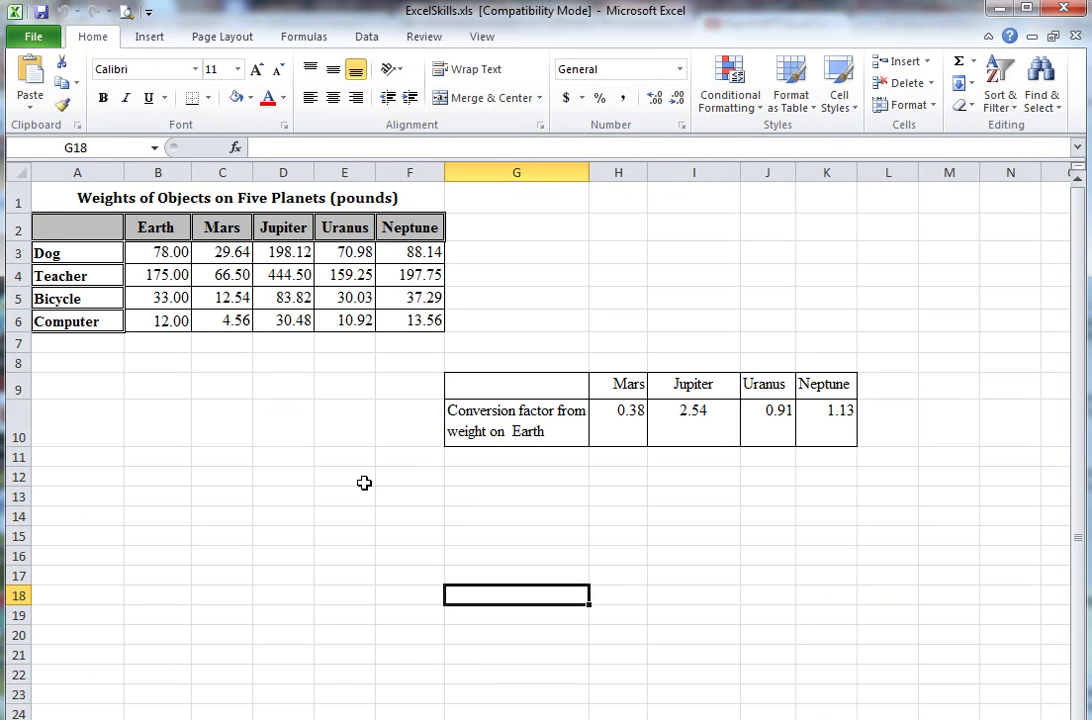
{"action": "left_click", "coordinate": [220, 718]}
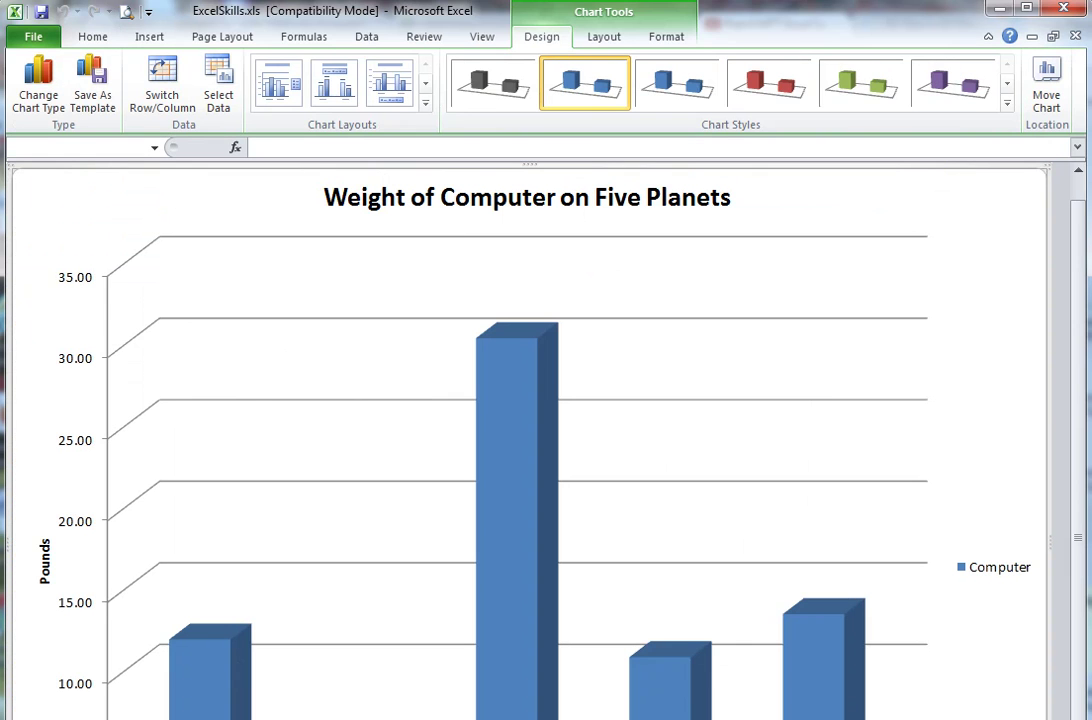